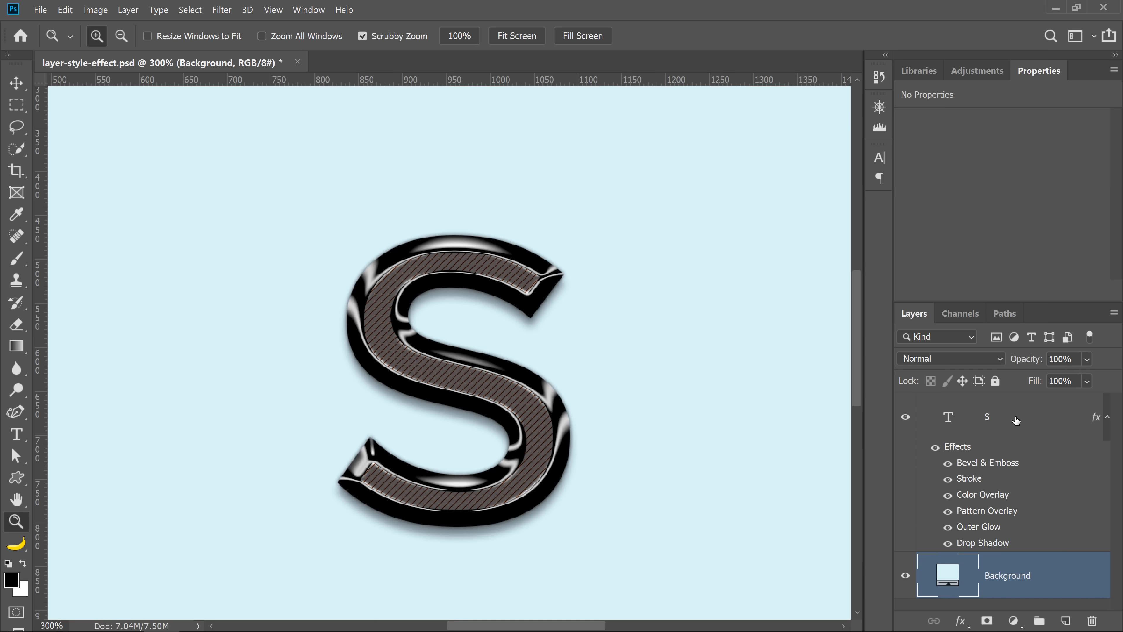
# Preview the S layer with its Bevel & Emboss, Stroke and Color Overlay effects toggled off and on, and inspect its Stroke settings.
pyautogui.click(905, 416)
pyautogui.click(906, 417)
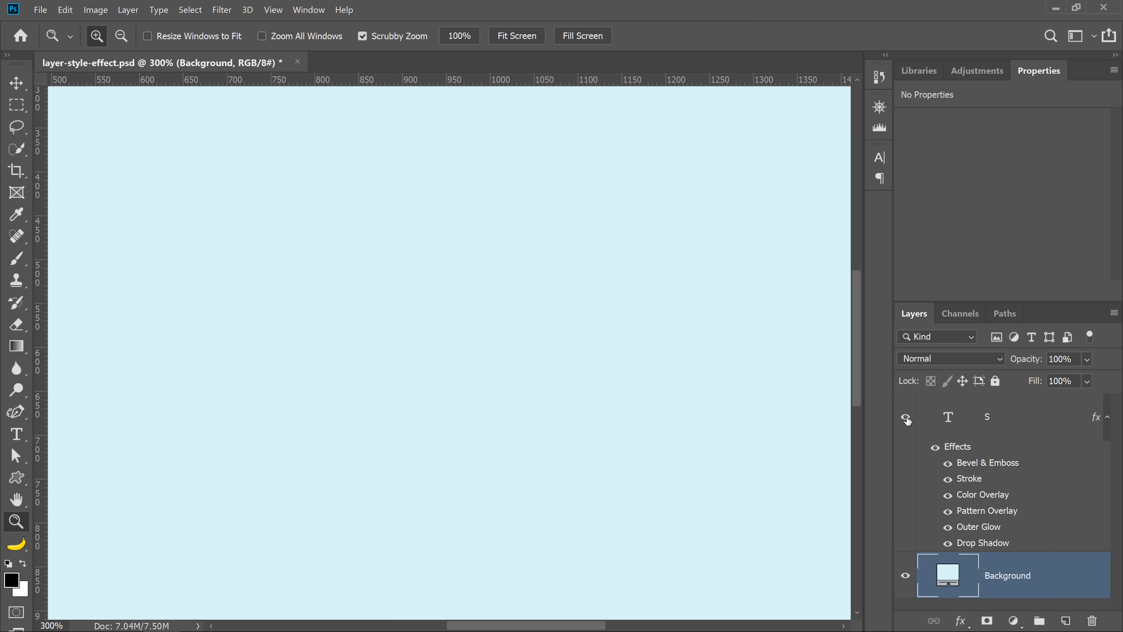
pyautogui.click(947, 462)
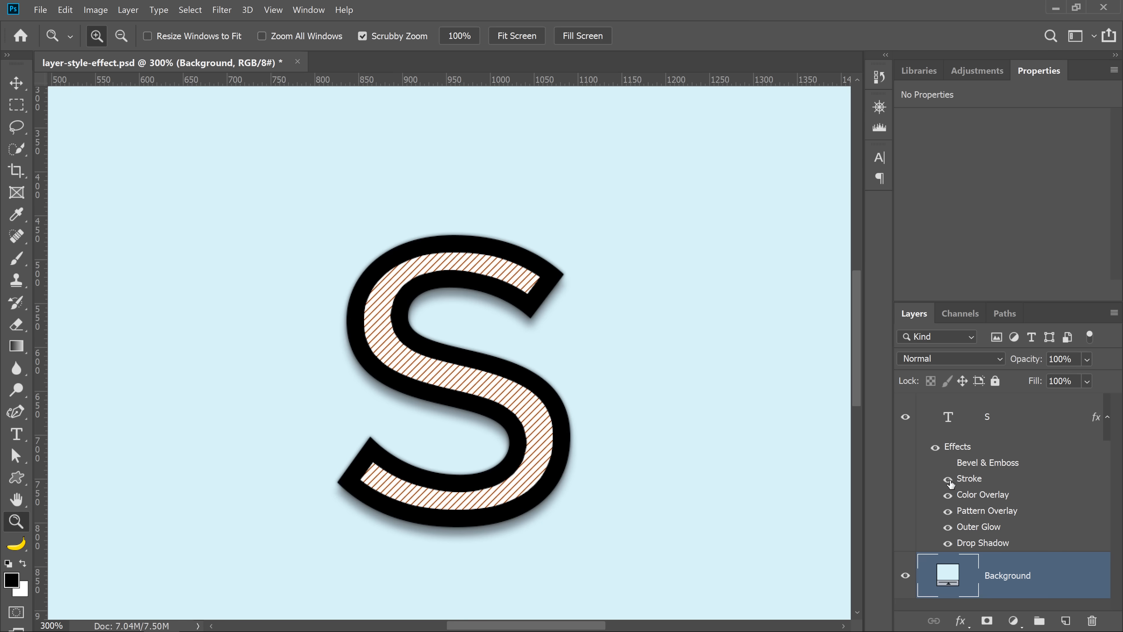
pyautogui.click(948, 478)
pyautogui.click(948, 496)
pyautogui.click(948, 496)
pyautogui.click(948, 463)
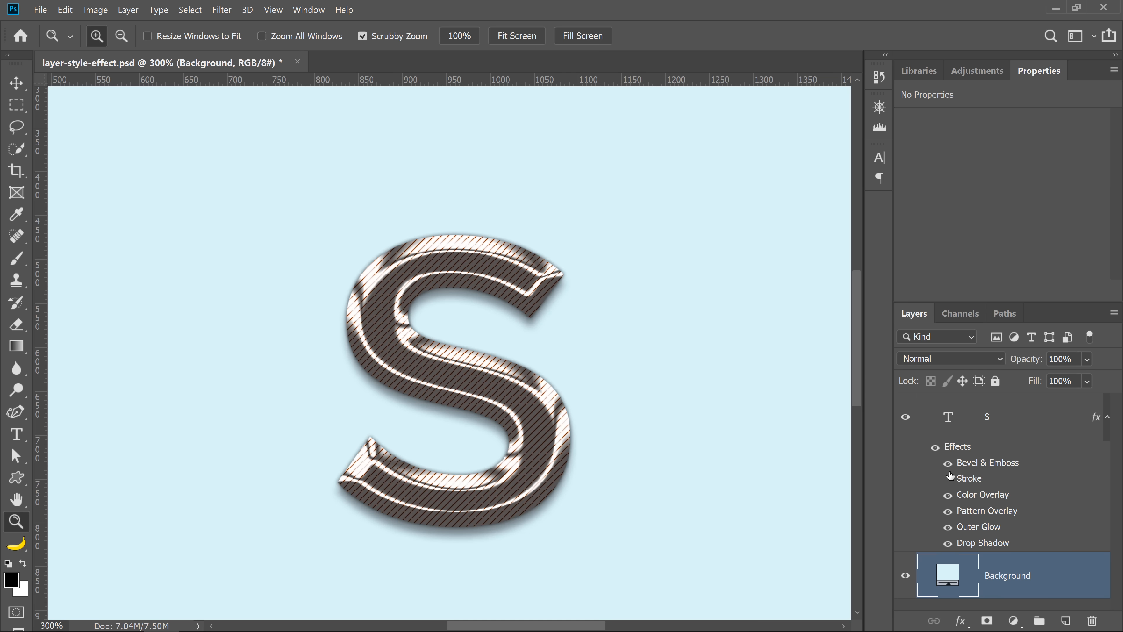
pyautogui.click(948, 479)
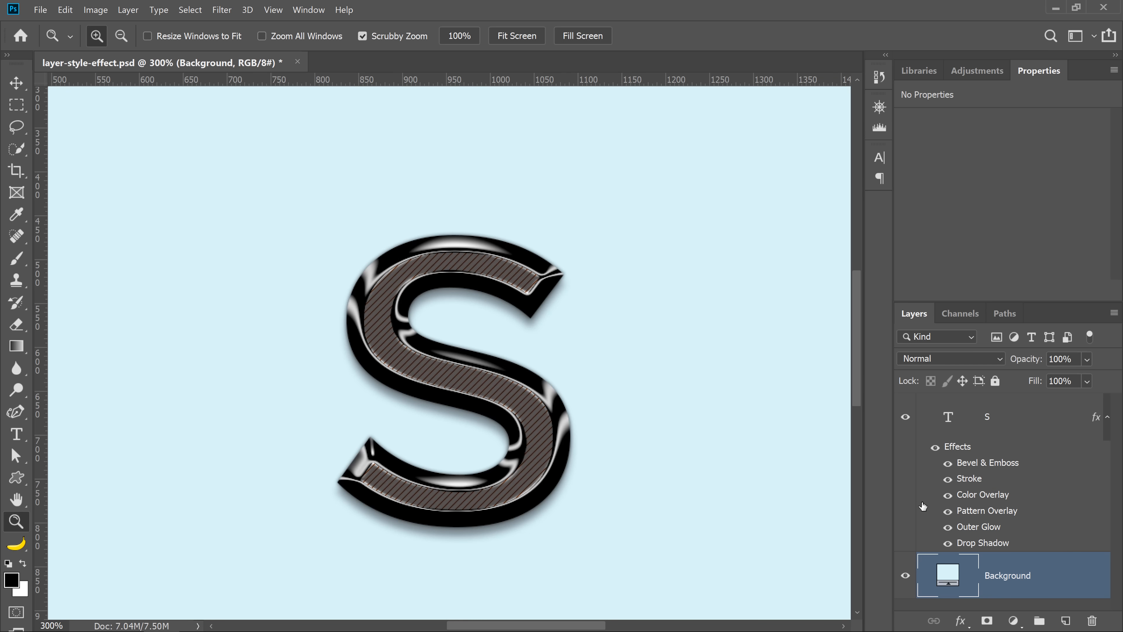
pyautogui.click(957, 478)
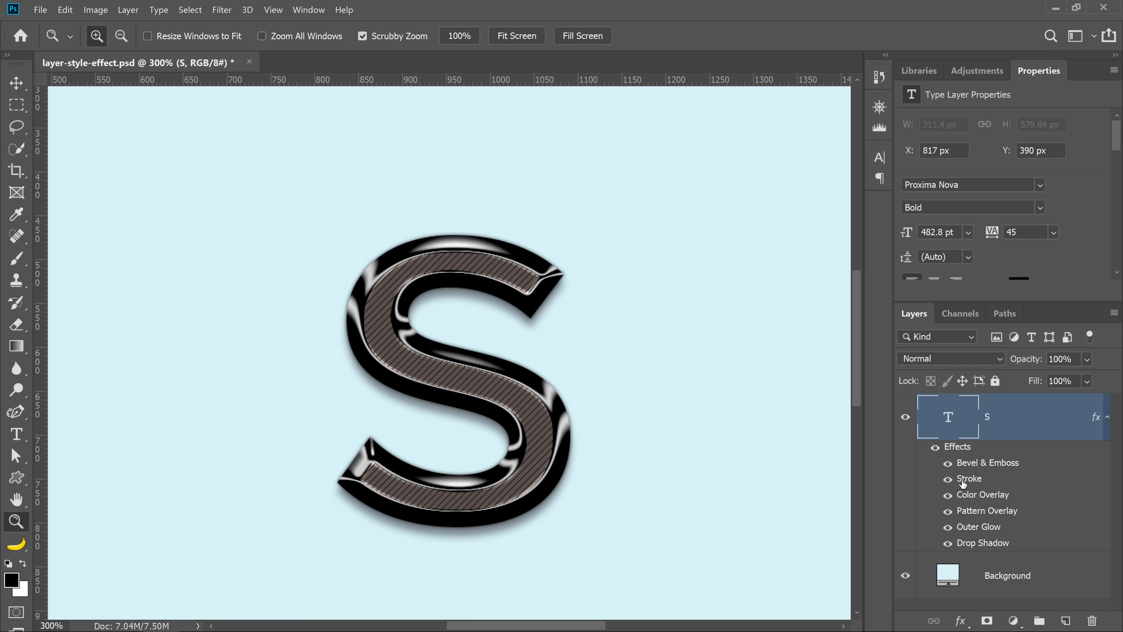
pyautogui.doubleClick(963, 480)
# Duplicate the S text layer and place the copy to the left of the original letter.
pyautogui.press('v')
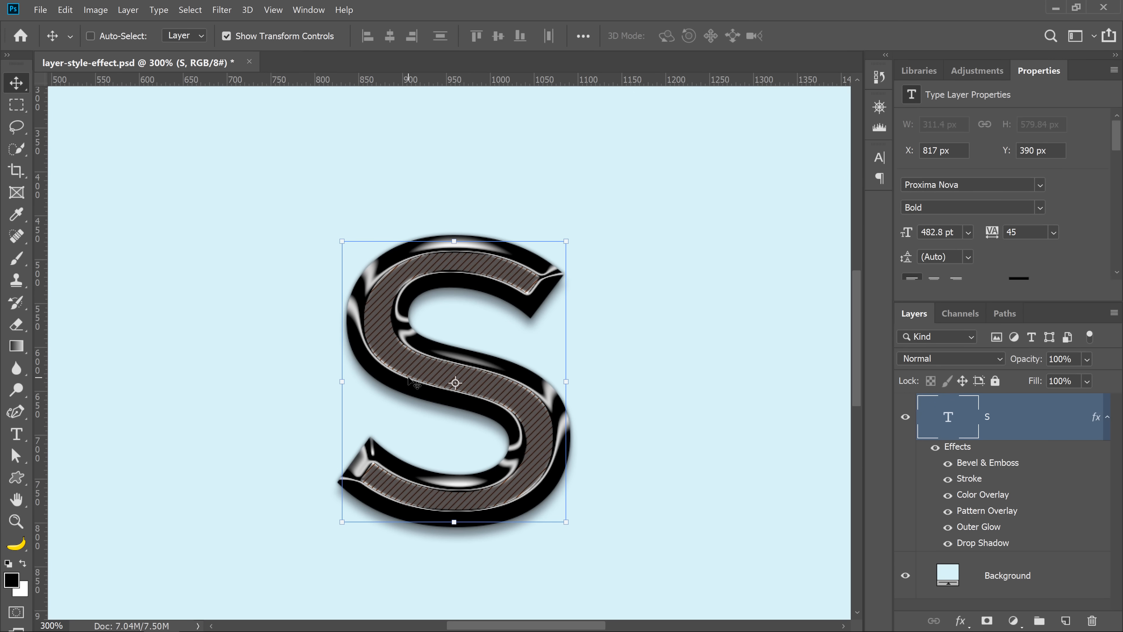
pyautogui.press('alt')
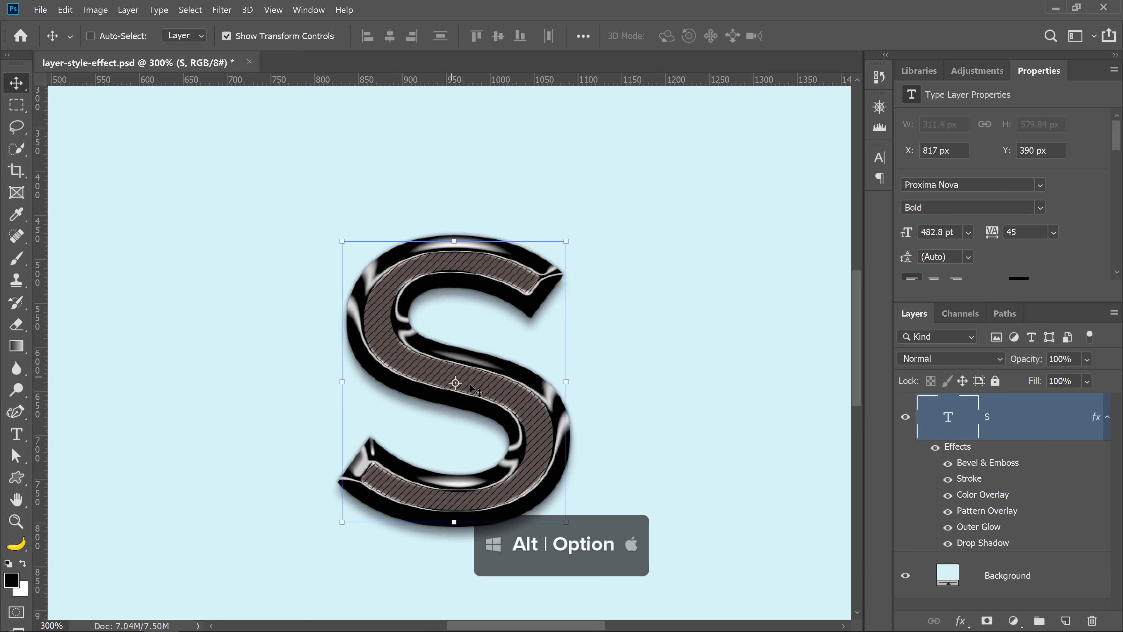
pyautogui.moveTo(520, 401); pyautogui.dragTo(257, 396)
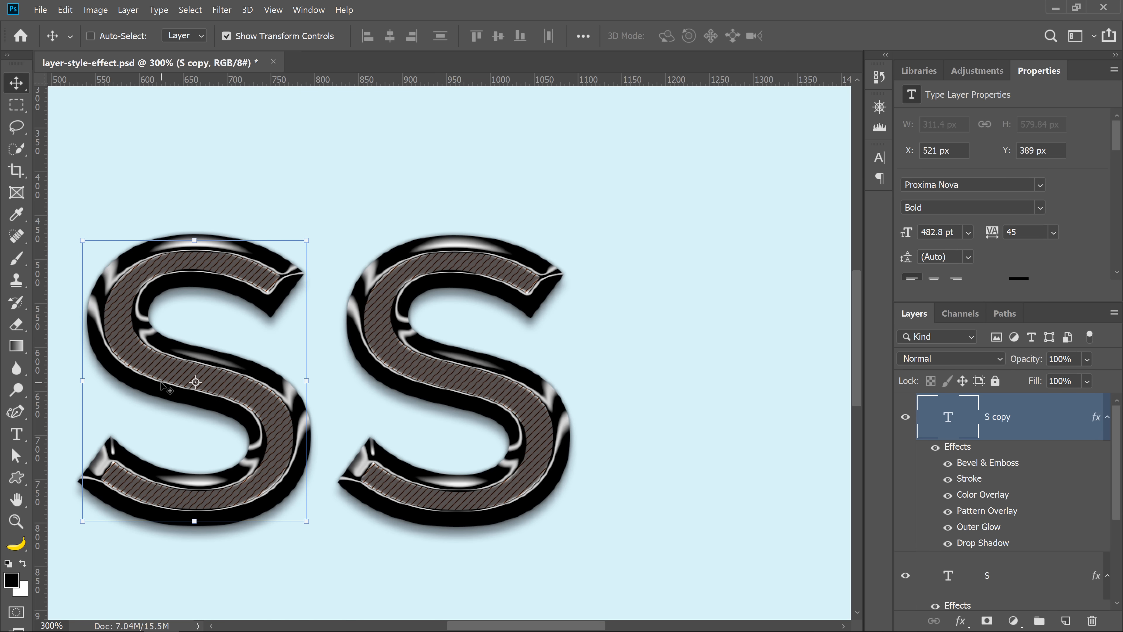
# Scale the copied S down to 50% in width and height with Free Transform and apply it.
pyautogui.hotkey('ctrl', 't')
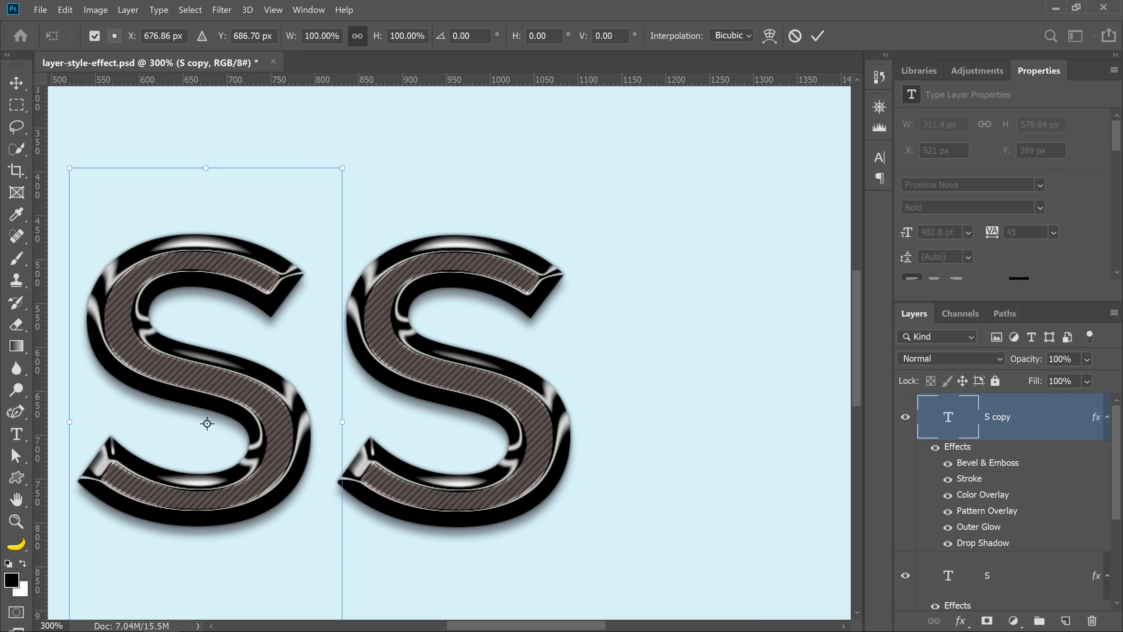
pyautogui.moveTo(319, 37); pyautogui.dragTo(302, 39)
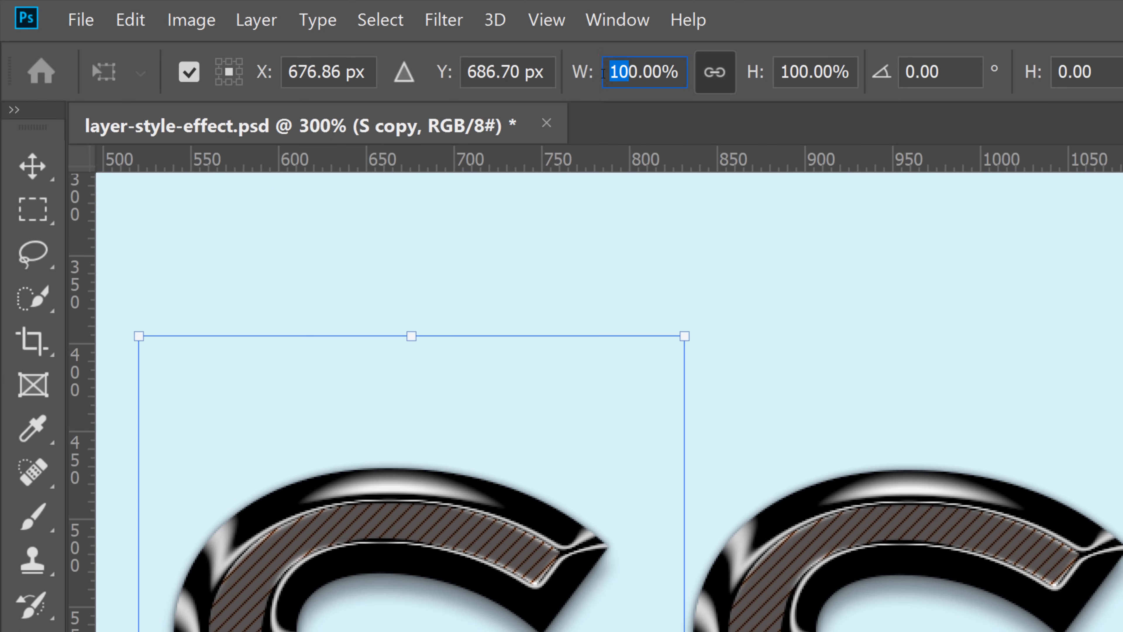
pyautogui.write('50')
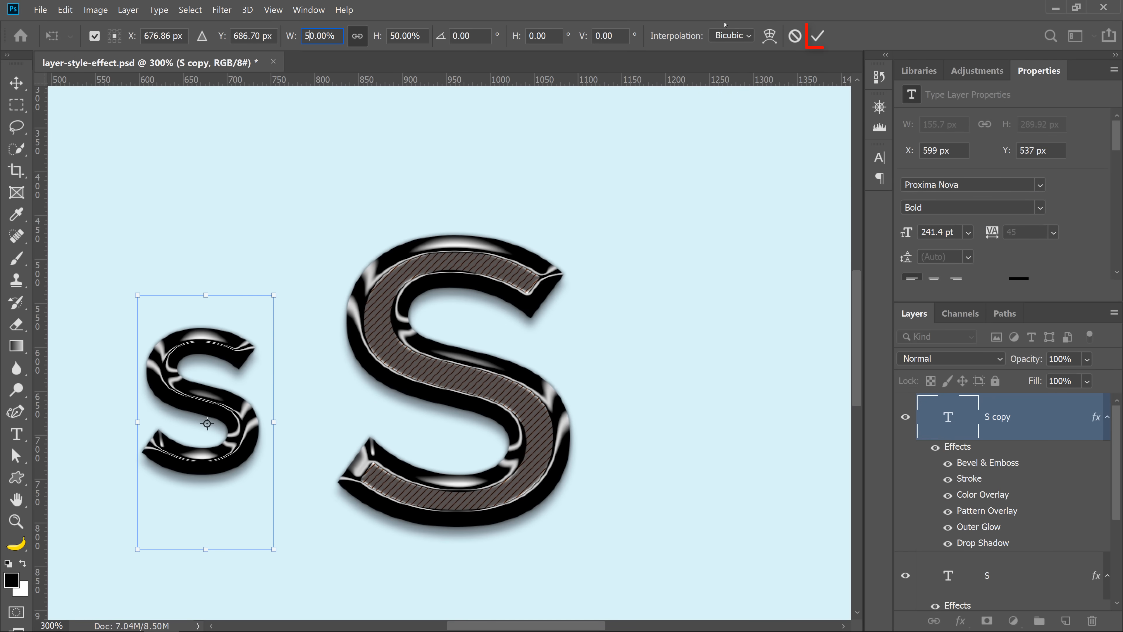
pyautogui.click(817, 37)
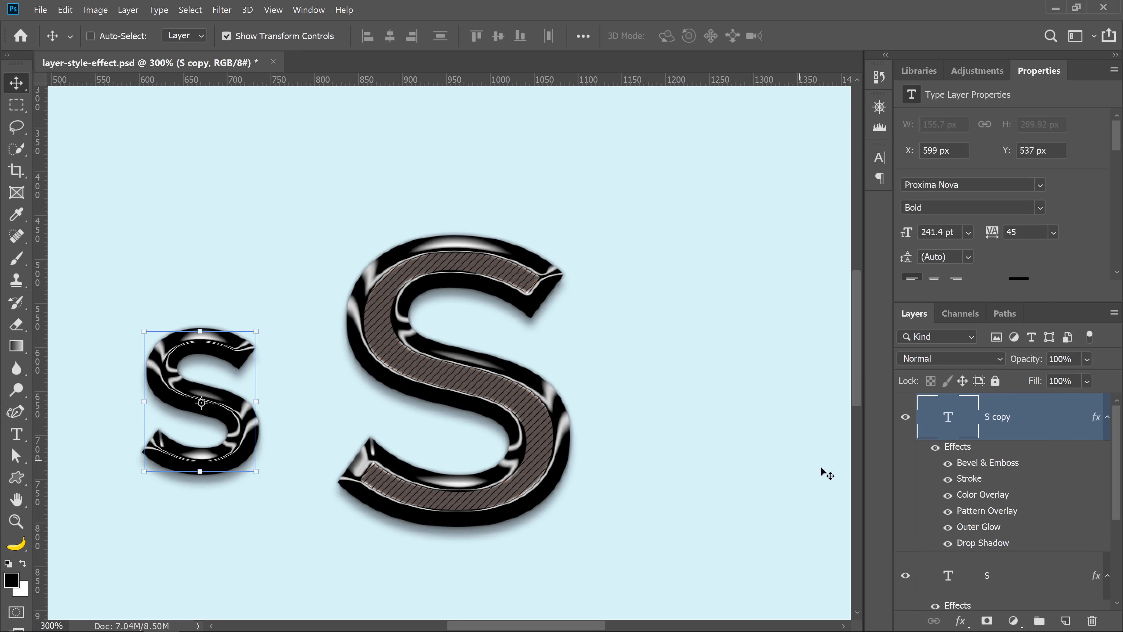
# Check the Stroke settings of the resized S copy layer and leave them unchanged.
pyautogui.doubleClick(969, 479)
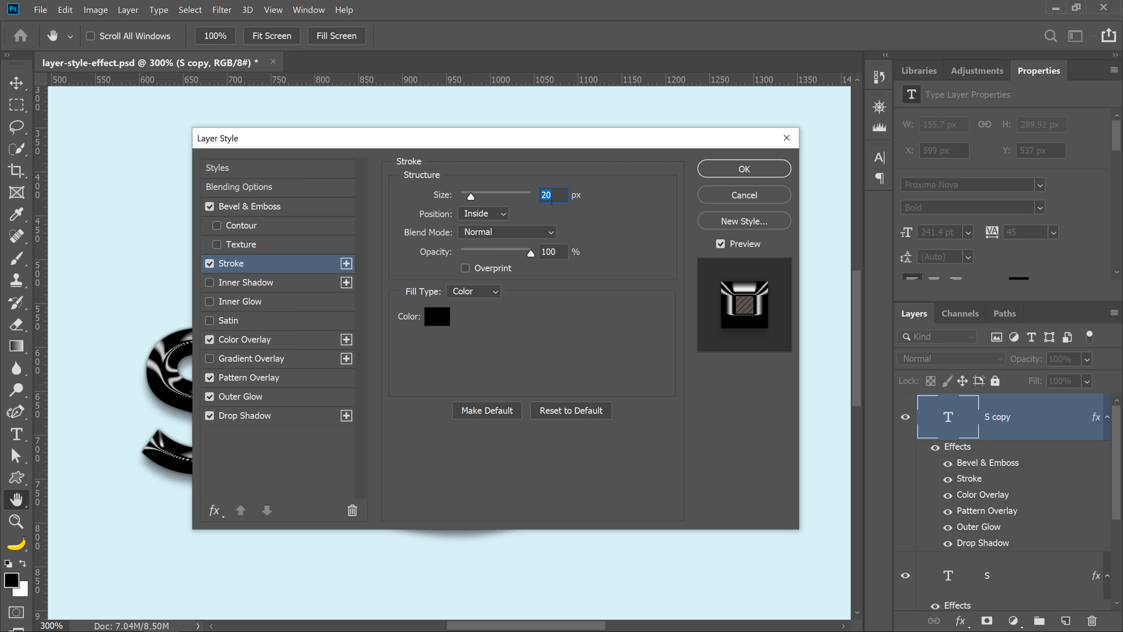
pyautogui.click(765, 201)
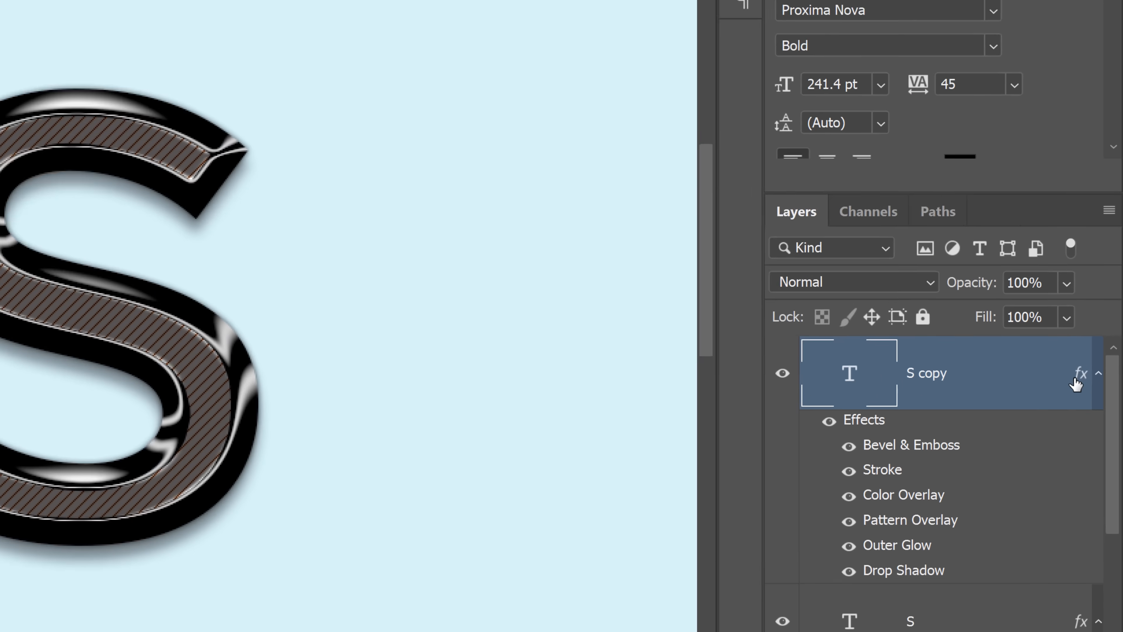
# Scale the S copy layer's effects to 50% with Scale Effects, keeping the preview on.
pyautogui.click(1078, 376)
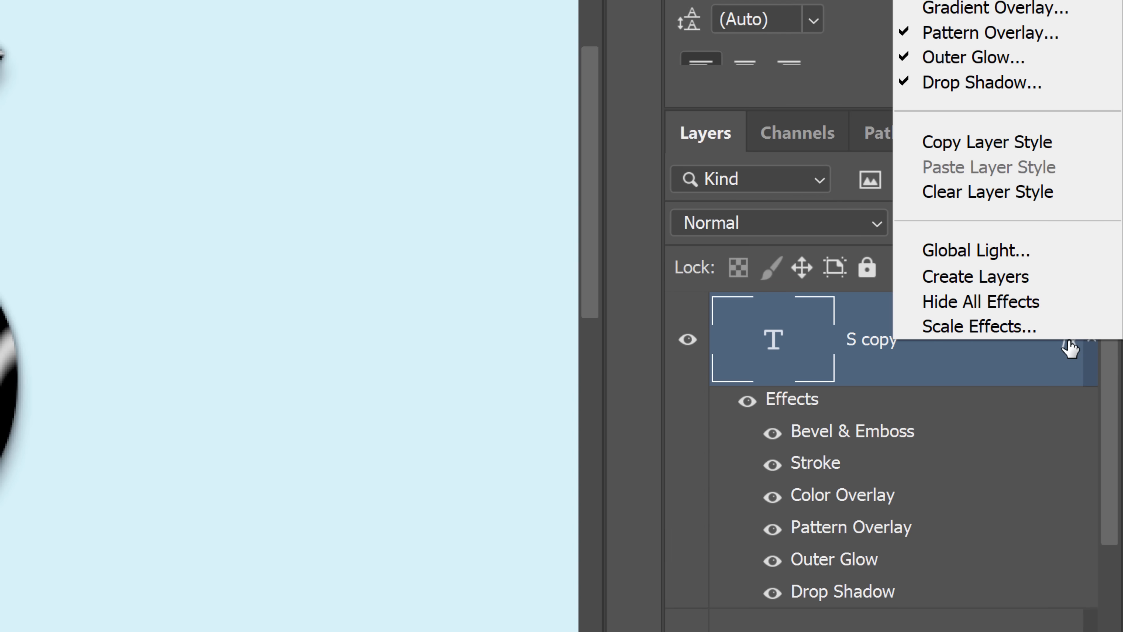
pyautogui.click(1074, 349)
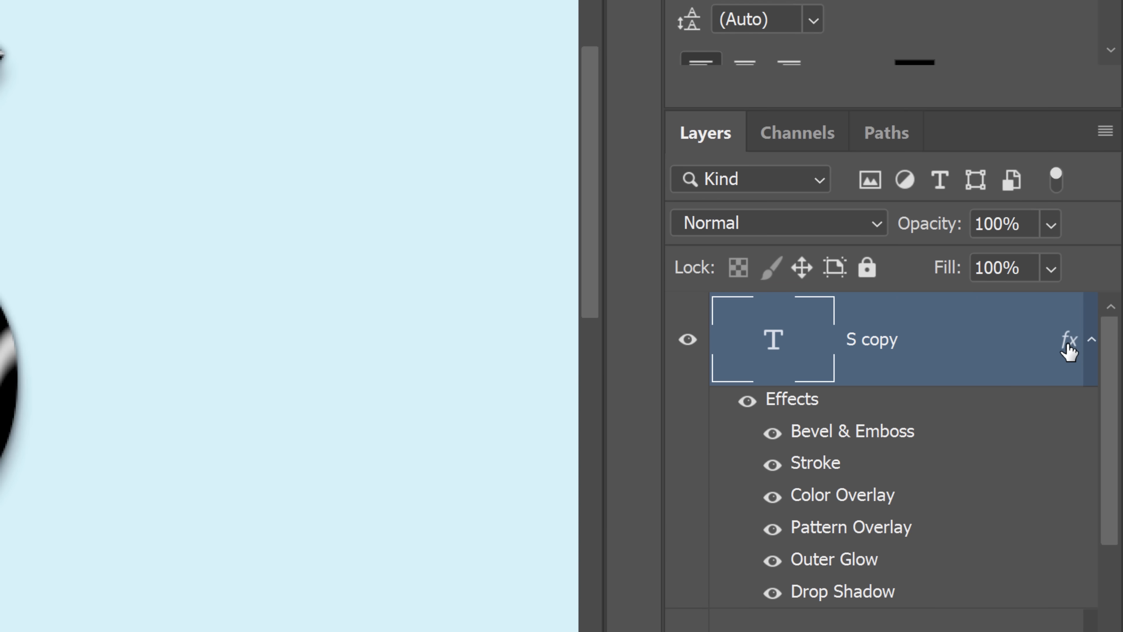
pyautogui.rightClick(891, 372)
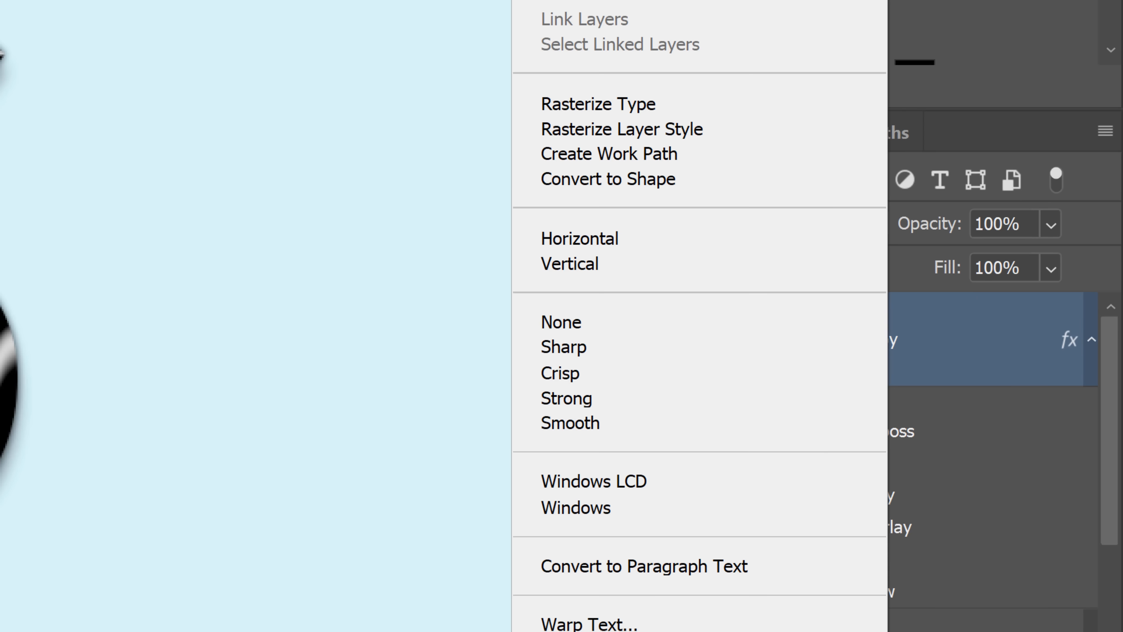
pyautogui.rightClick(1070, 345)
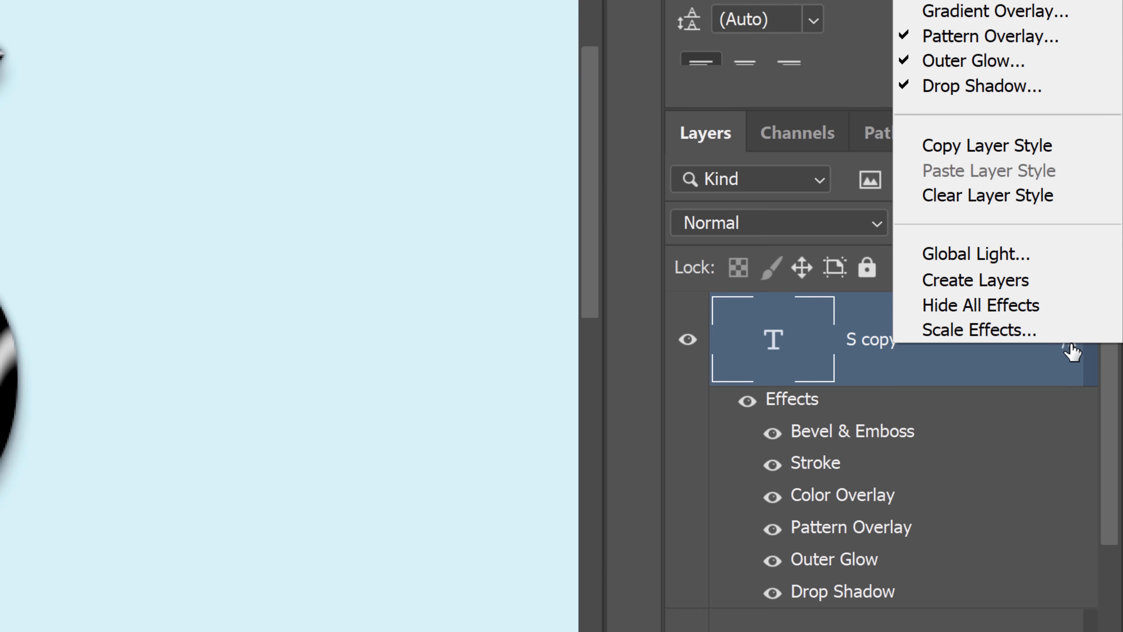
pyautogui.click(1058, 327)
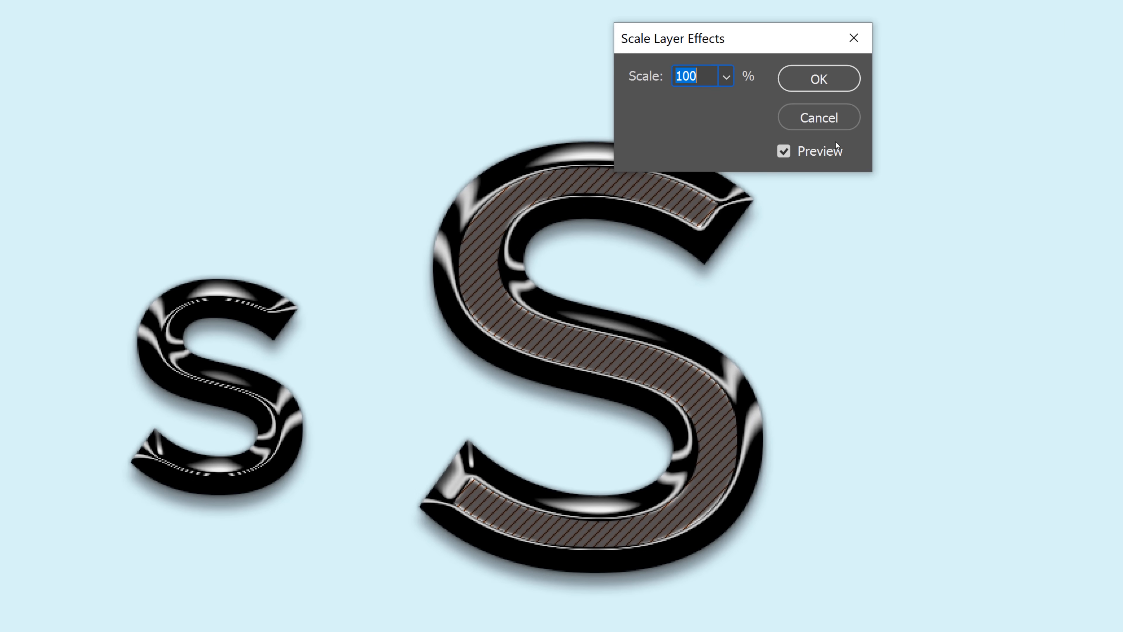
pyautogui.click(784, 151)
pyautogui.click(731, 76)
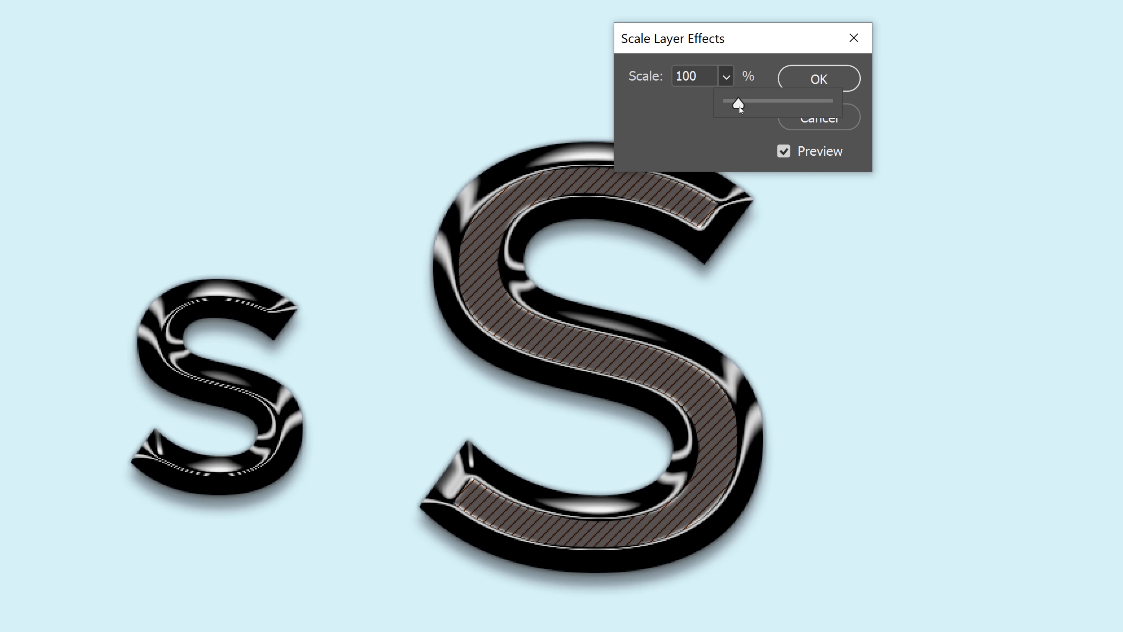
pyautogui.moveTo(739, 106)
pyautogui.mouseDown()
pyautogui.moveTo(764, 106)
pyautogui.moveTo(734, 110)
pyautogui.mouseUp()
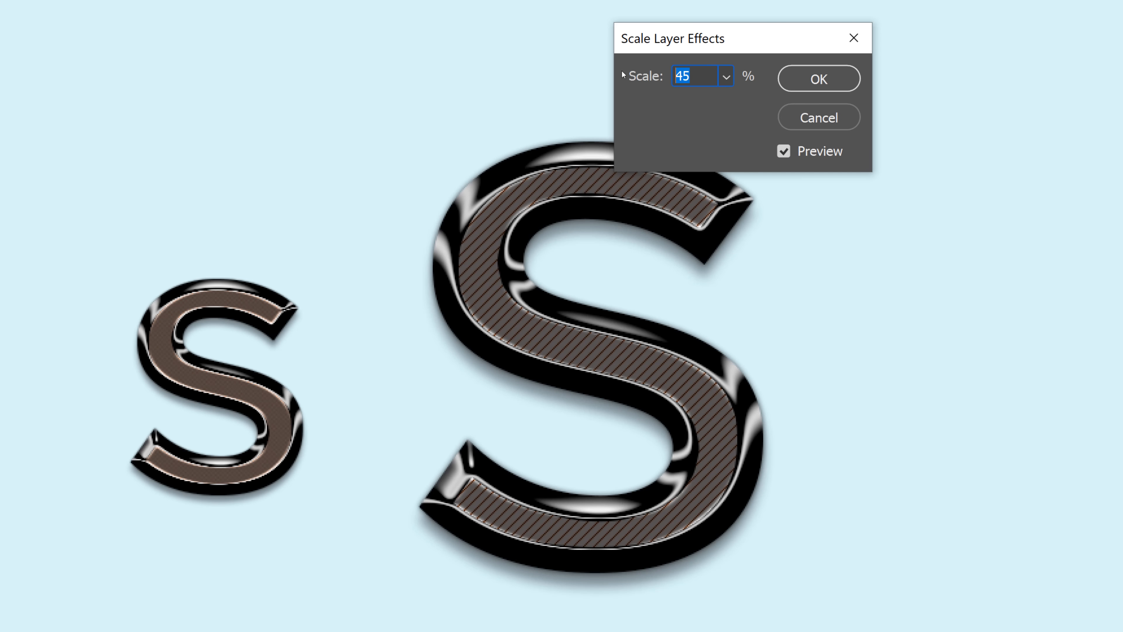
pyautogui.write('50')
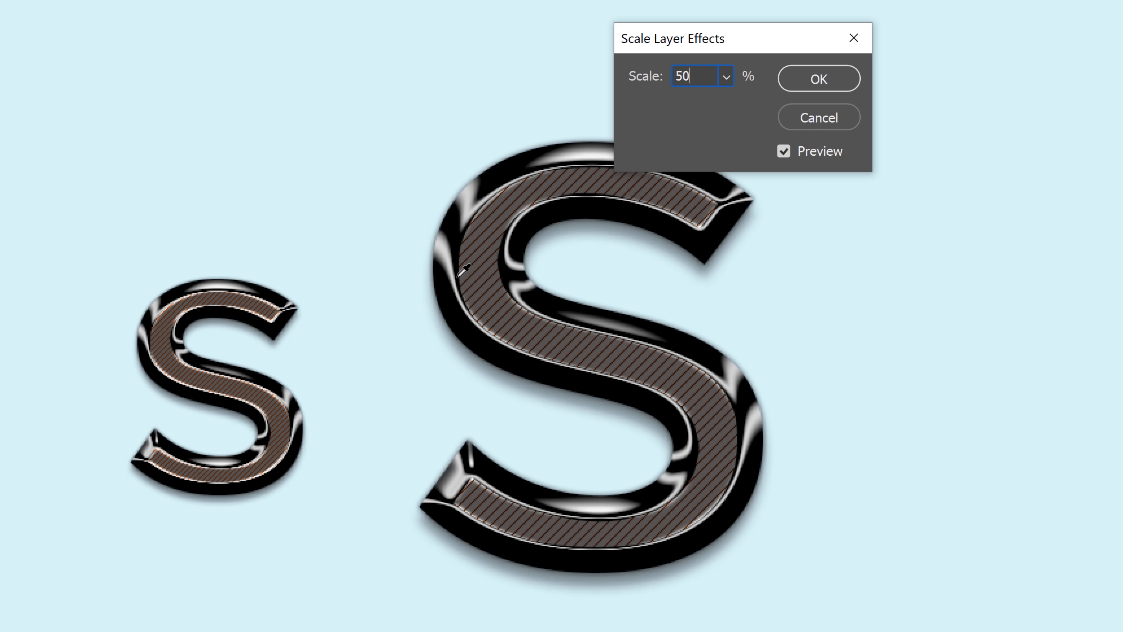
pyautogui.click(818, 79)
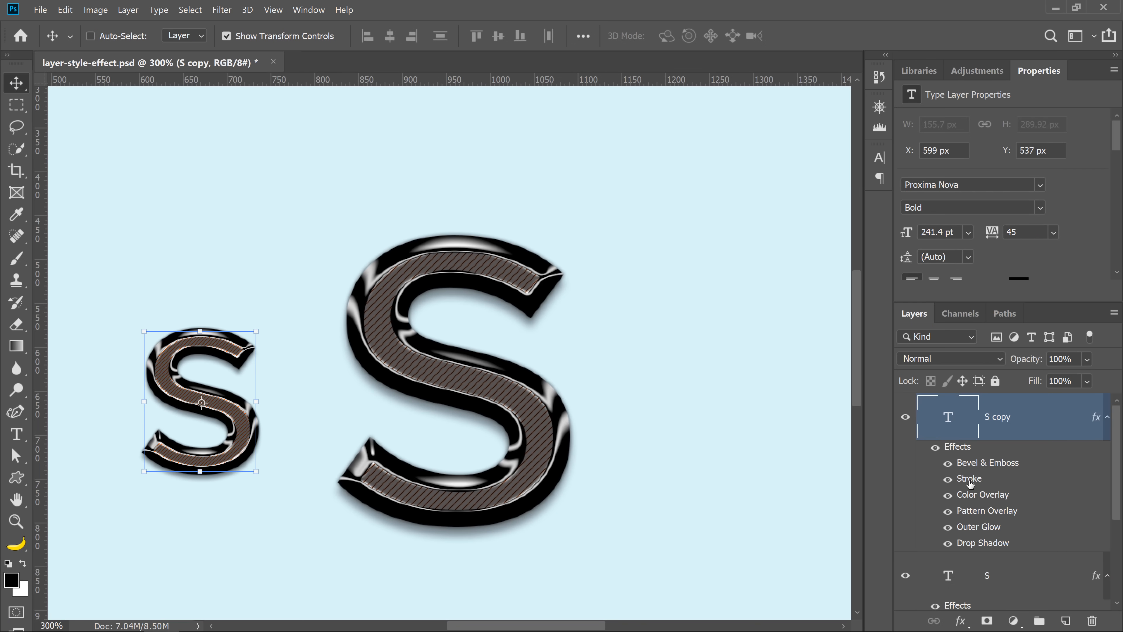
# Review the S copy's Stroke size after scaling its effects, and delete the S copy layer.
pyautogui.doubleClick(969, 479)
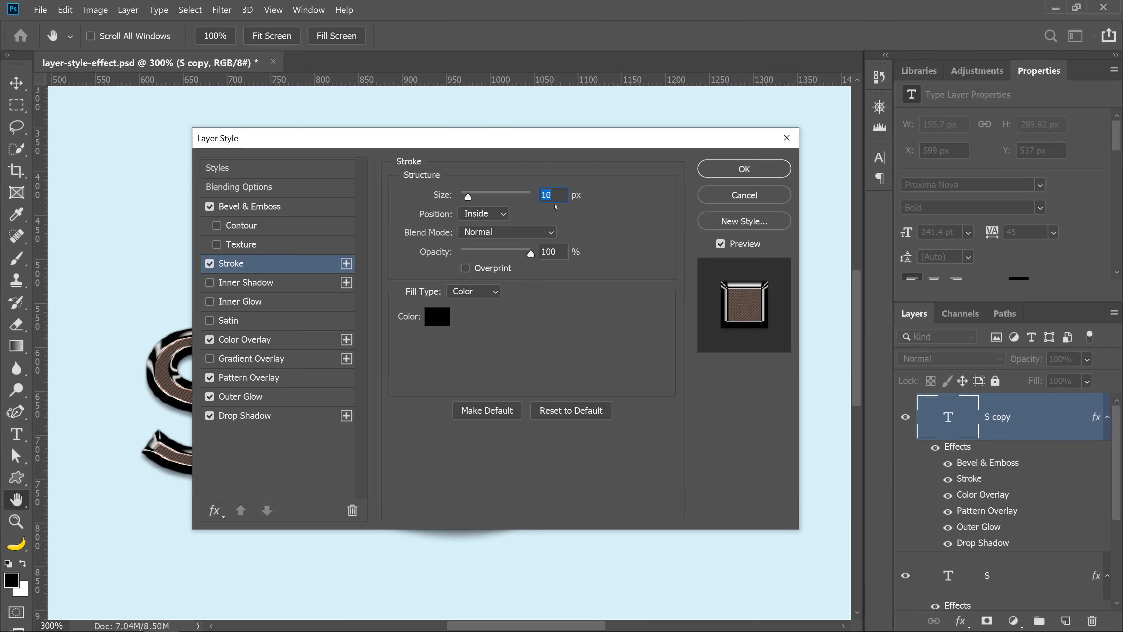
pyautogui.click(726, 198)
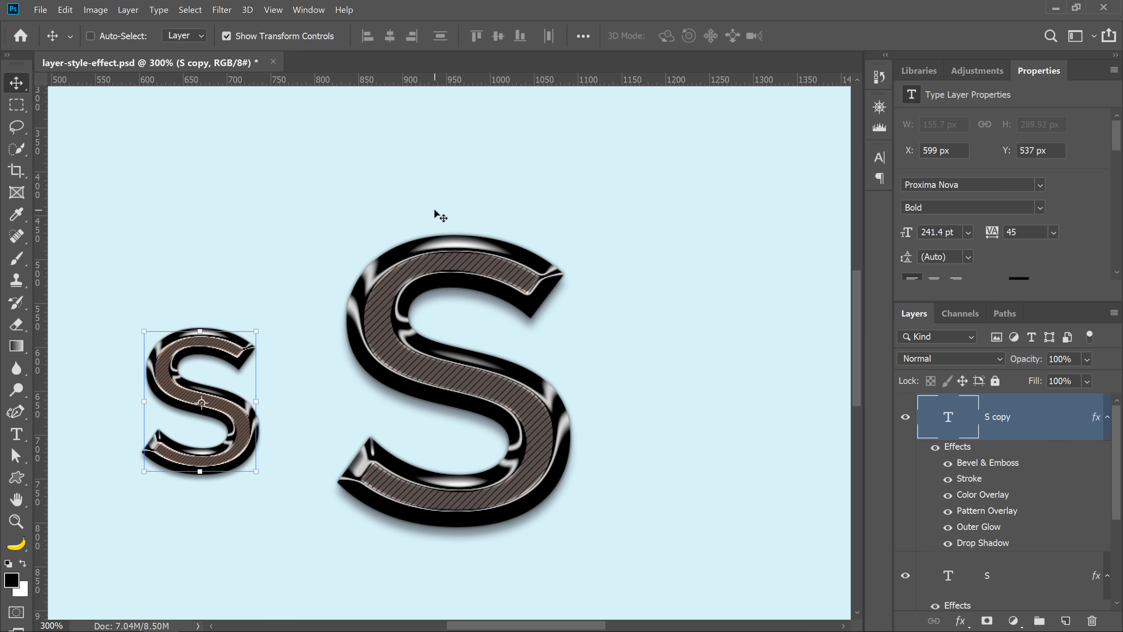
pyautogui.press('Delete')
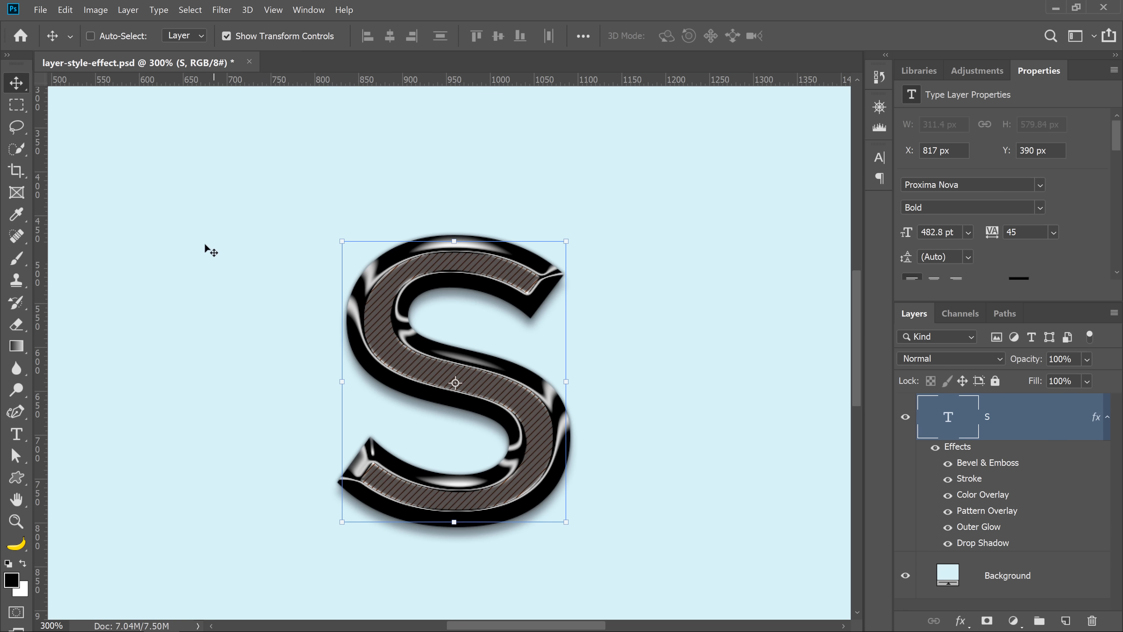
# Resize the whole image to 50 percent in width and height with Image Size.
pyautogui.click(96, 10)
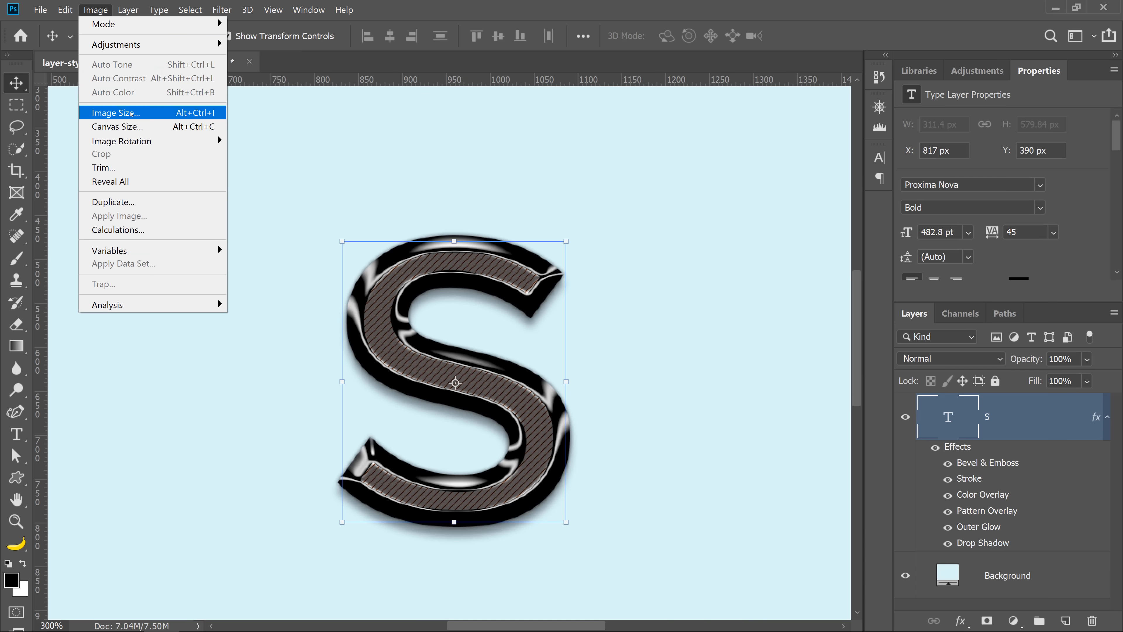
pyautogui.click(132, 113)
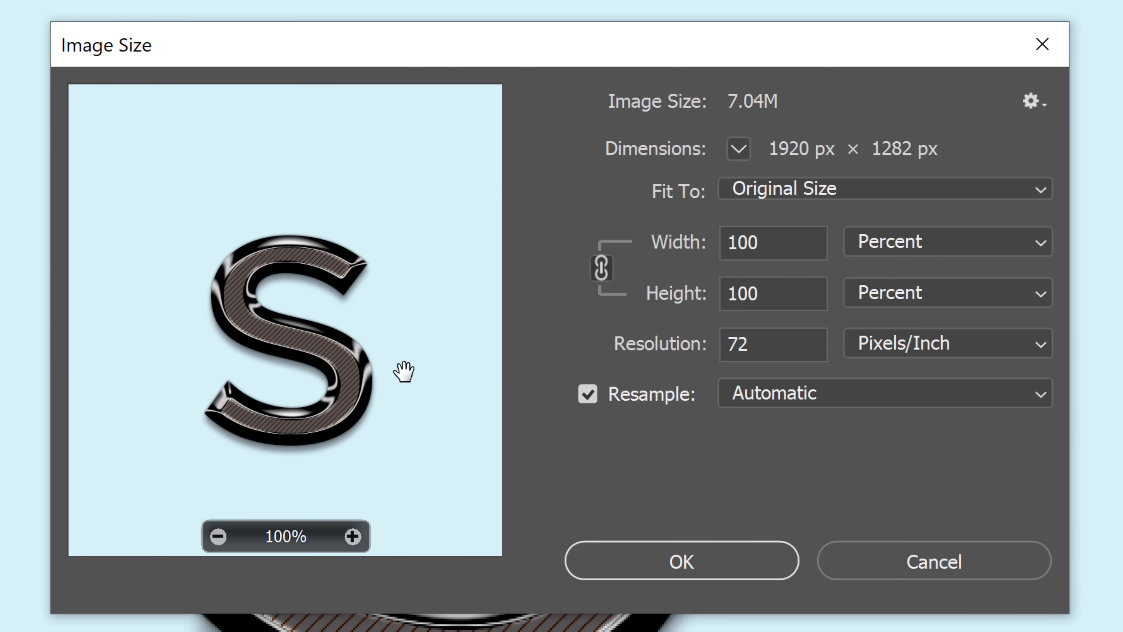
pyautogui.doubleClick(750, 238)
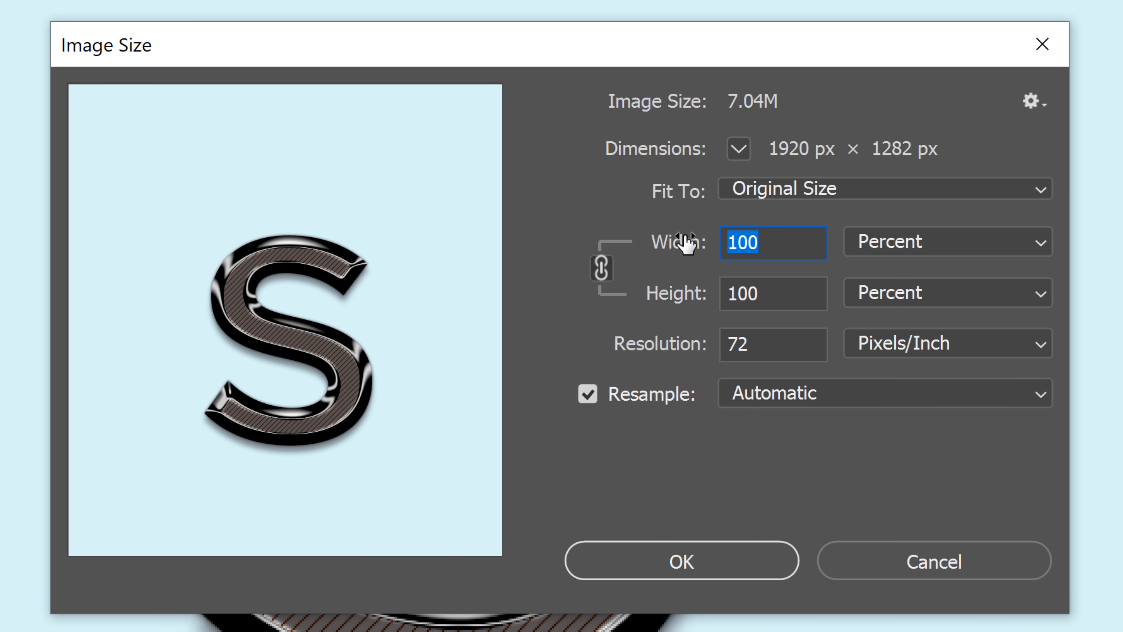
pyautogui.write('50')
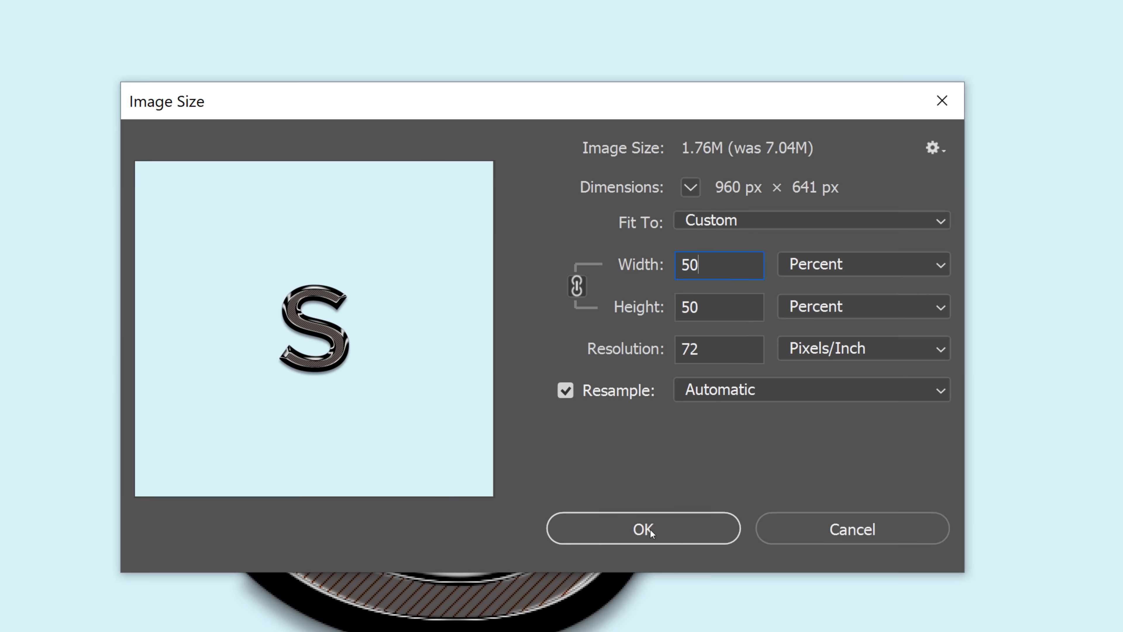
pyautogui.click(689, 564)
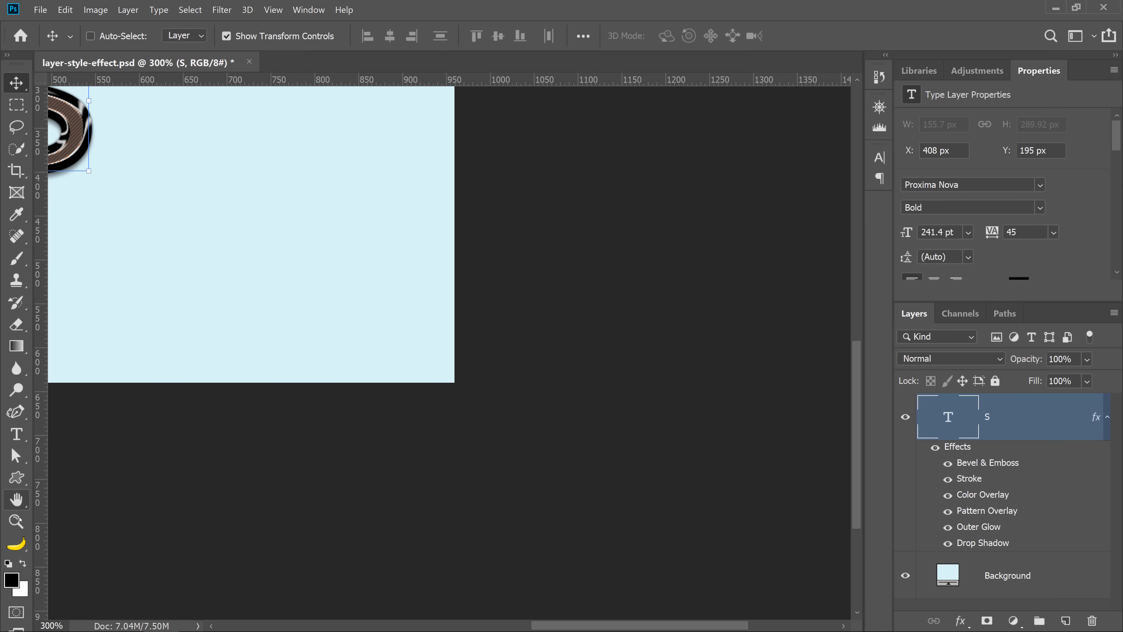
pyautogui.doubleClick(6, 502)
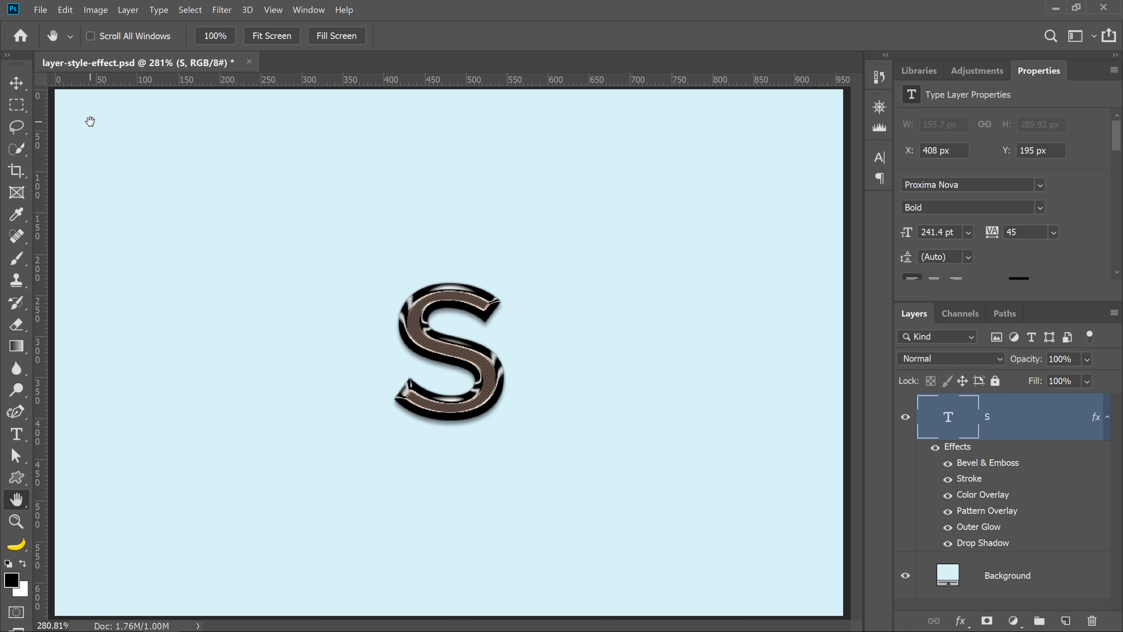
# Resize the whole image to 50 percent in width and height with Scale Styles turned off in Image Size.
pyautogui.click(95, 9)
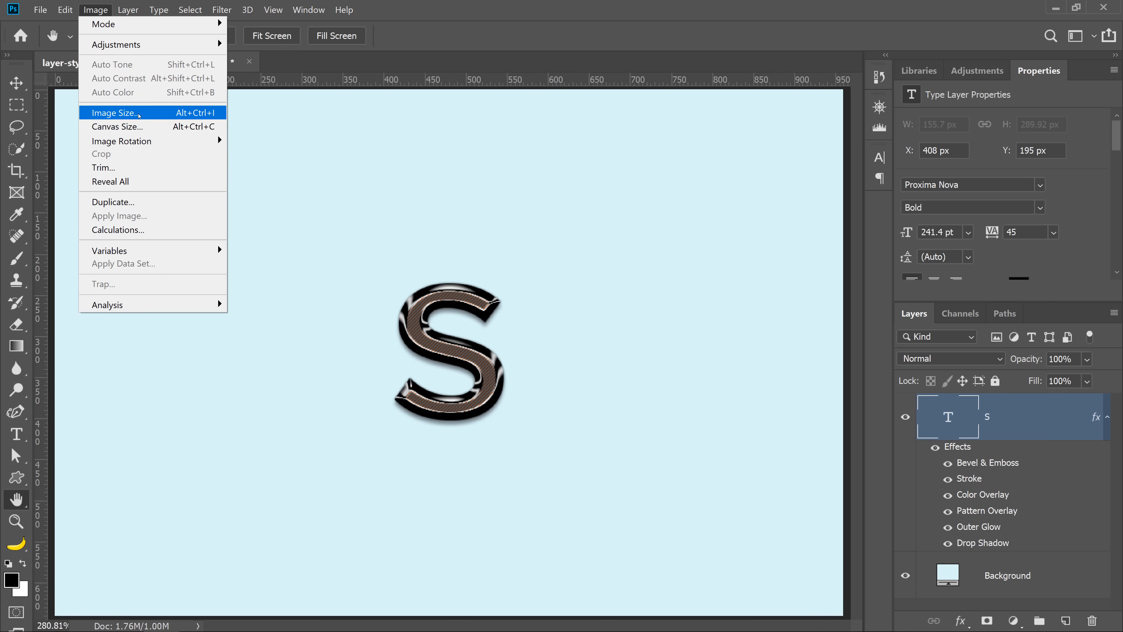
pyautogui.click(116, 113)
pyautogui.click(951, 125)
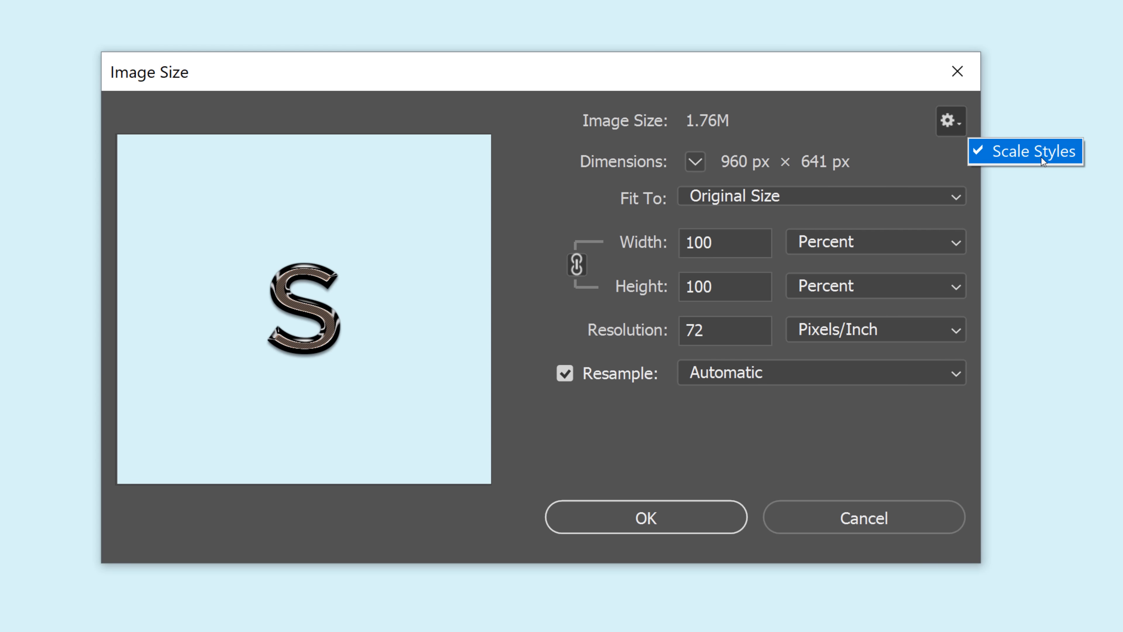
pyautogui.click(1007, 151)
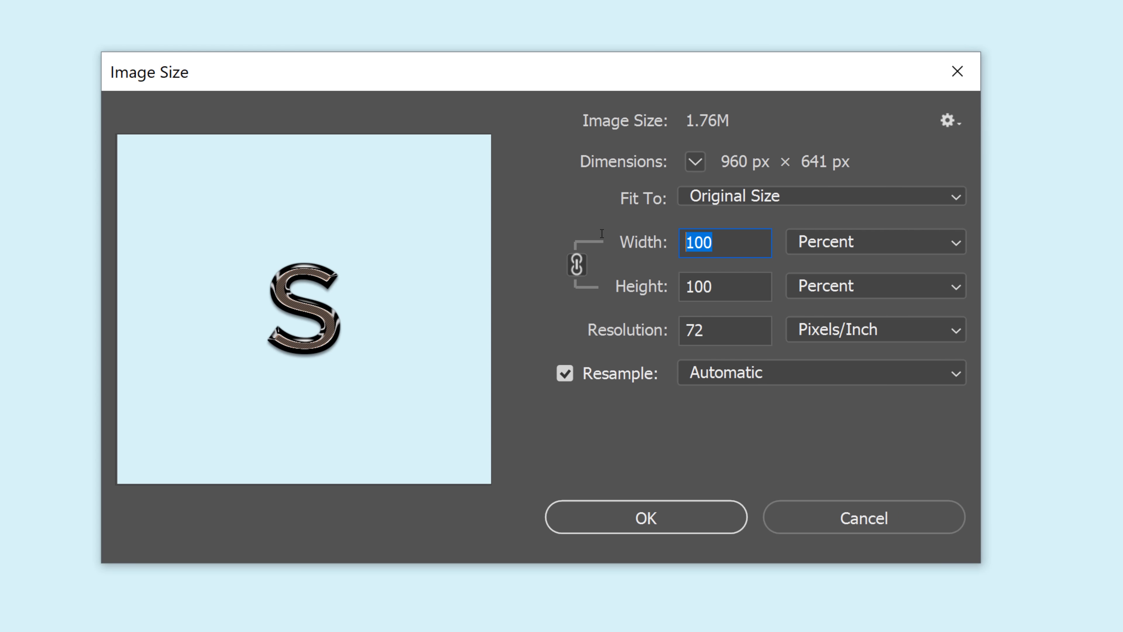
pyautogui.write('50')
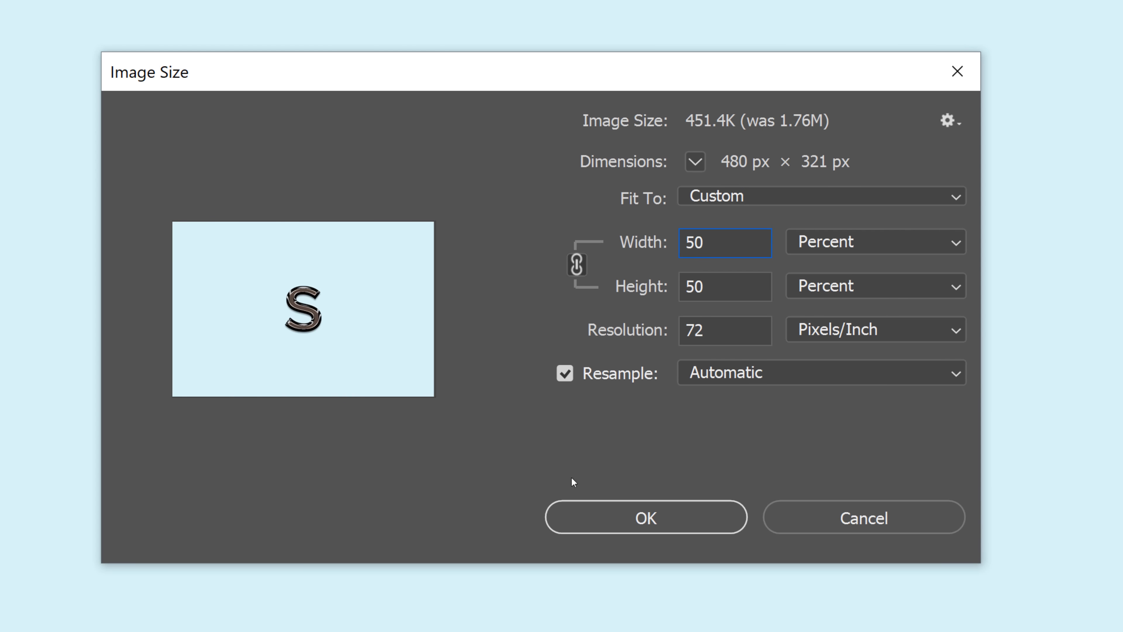
pyautogui.click(619, 526)
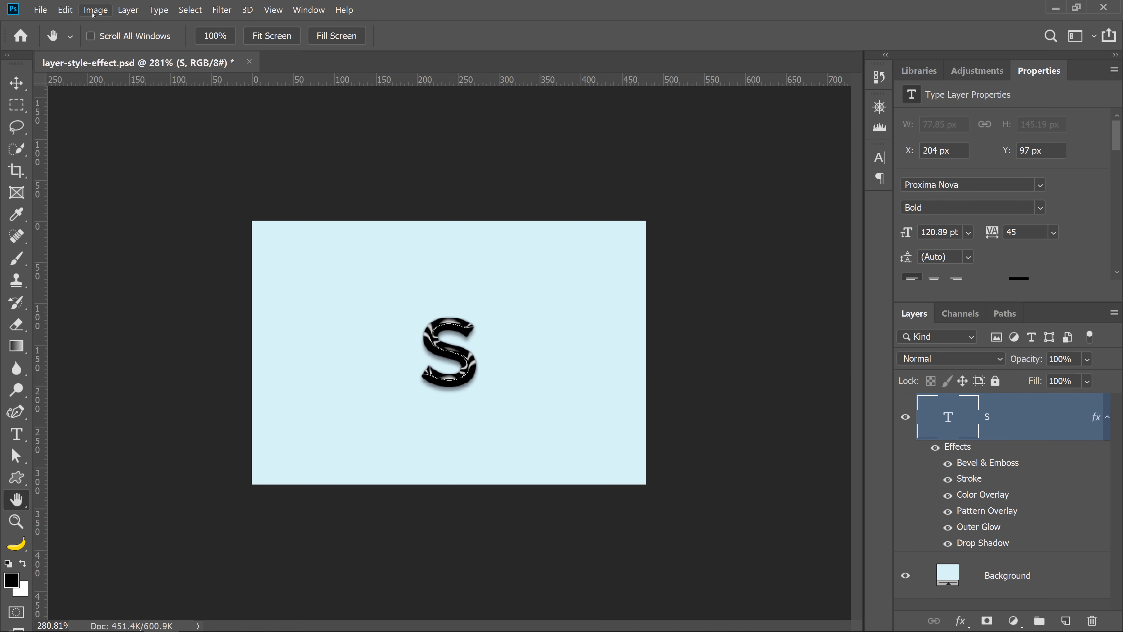
# Turn Scale Styles back on in the Image Size options and check that it is enabled.
pyautogui.click(96, 10)
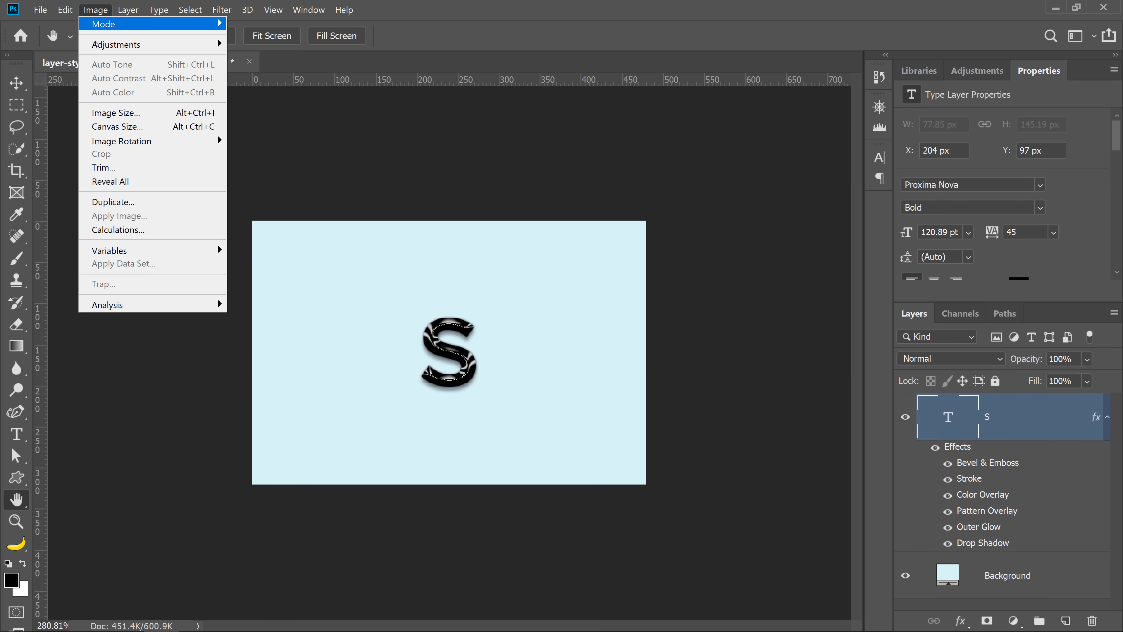
pyautogui.click(115, 112)
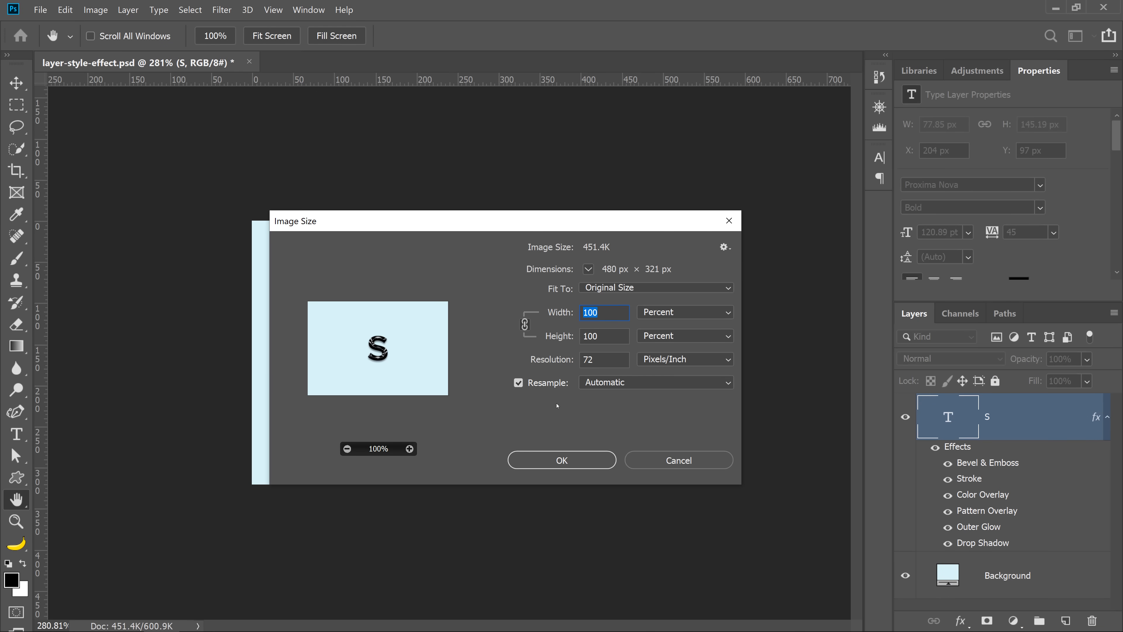
pyautogui.click(723, 246)
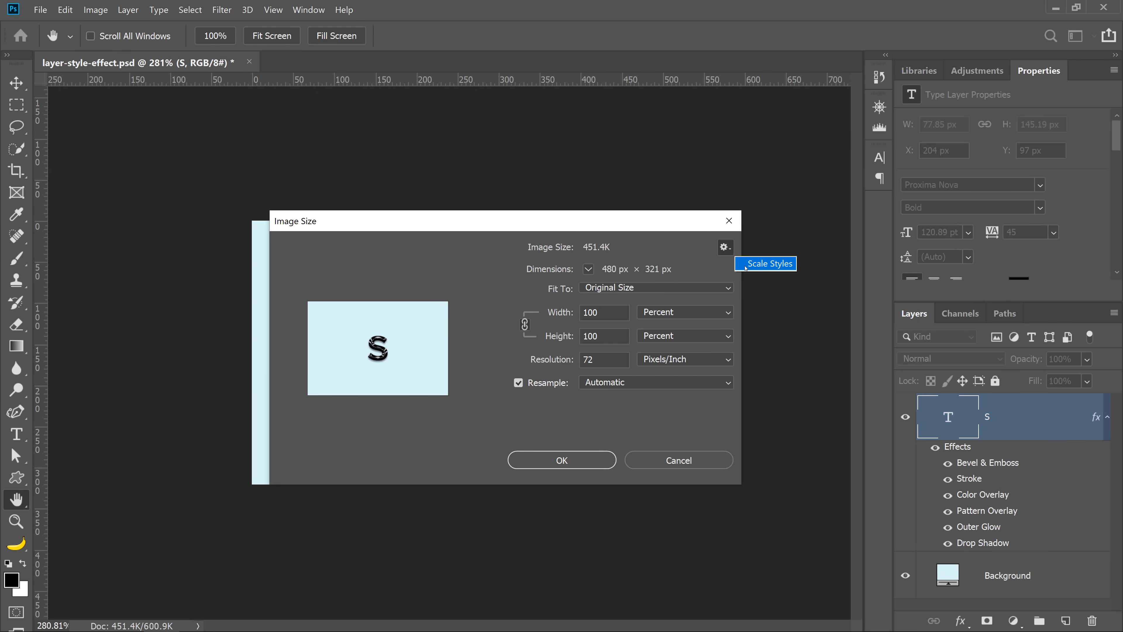
pyautogui.click(747, 266)
pyautogui.click(724, 247)
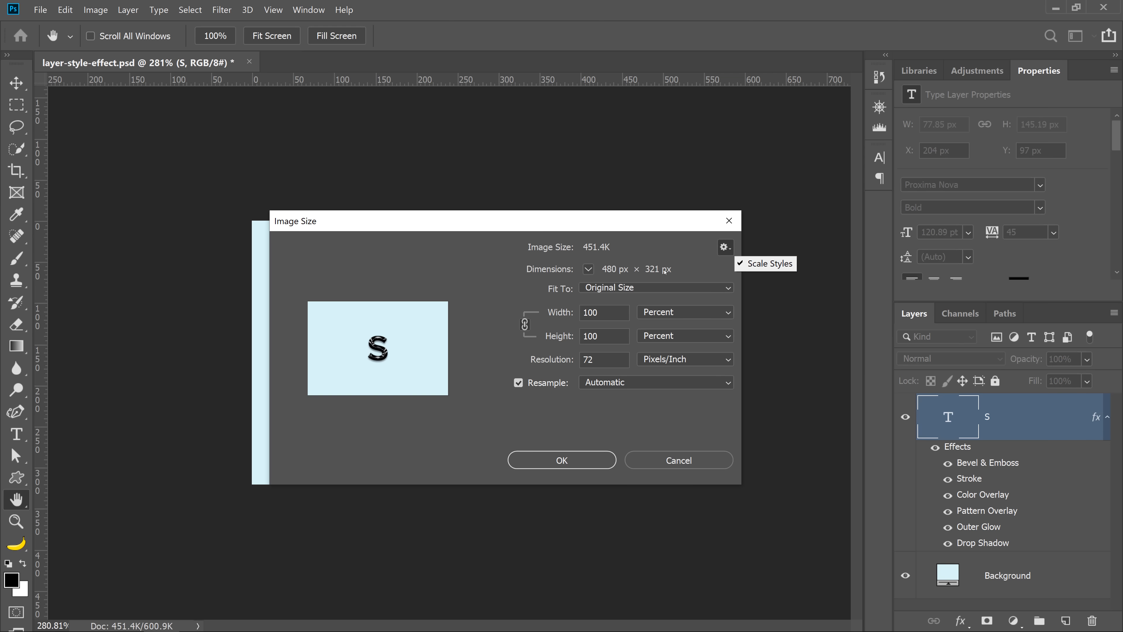
pyautogui.click(690, 253)
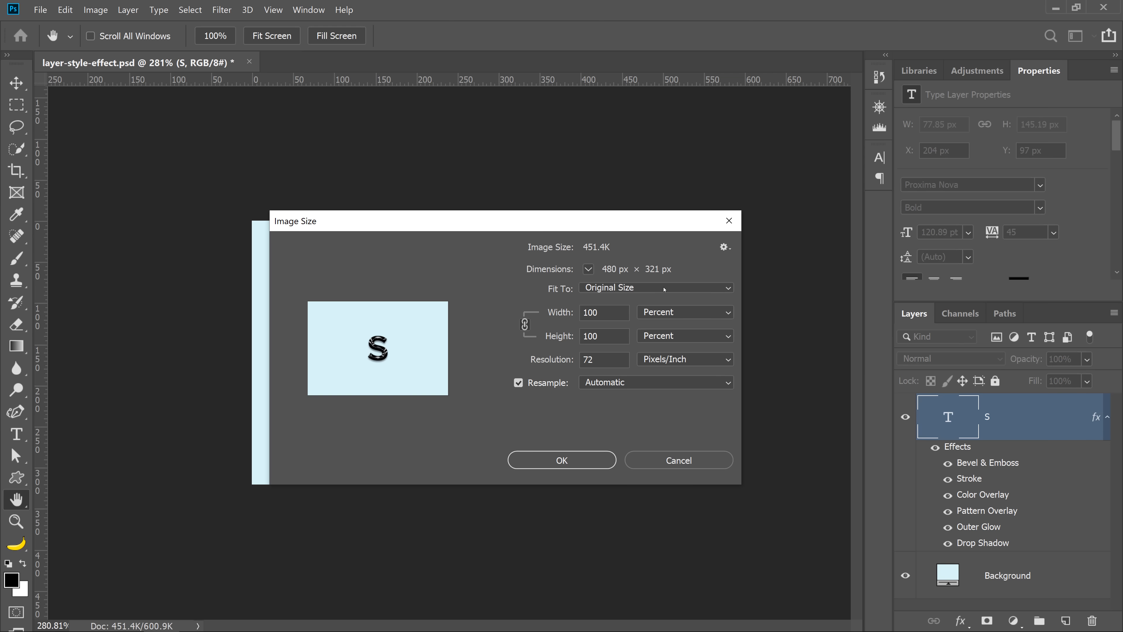